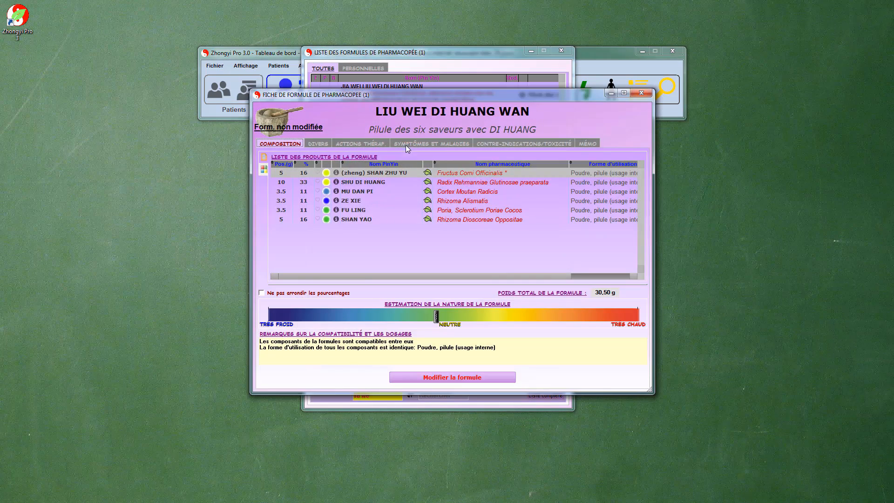
Open the LIU WEI DI HUANG WAN formula for modification and show the ingredients behind its Nourrir le Sang therapeutic action.
{"action": "left_click_drag", "start_coordinate": [429, 95], "coordinate": [351, 50]}
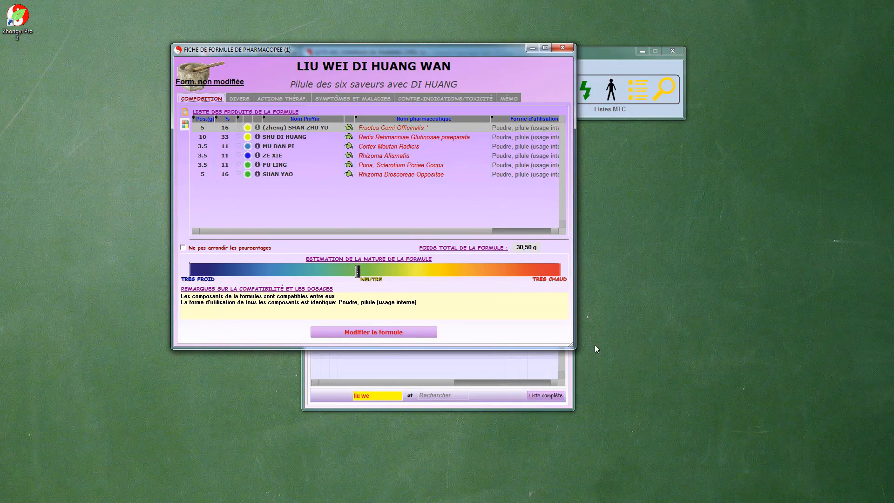
{"action": "left_click_drag", "start_coordinate": [572, 346], "coordinate": [633, 374]}
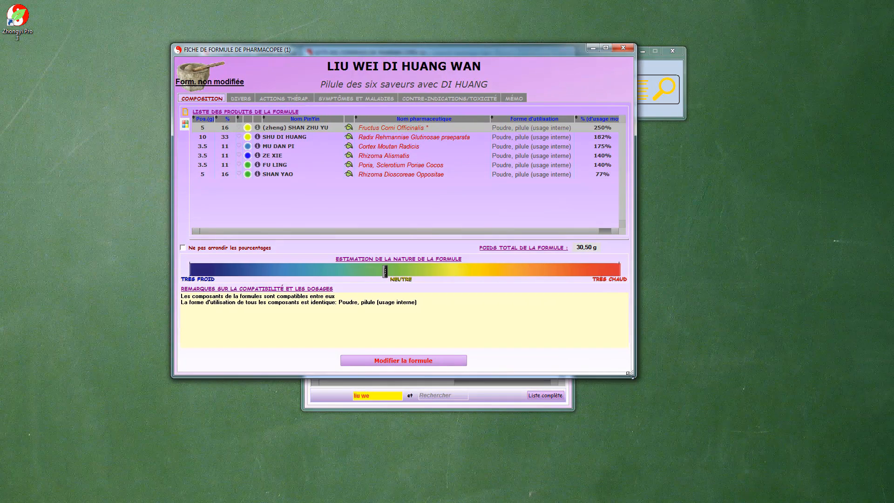
{"action": "left_click", "coordinate": [389, 363]}
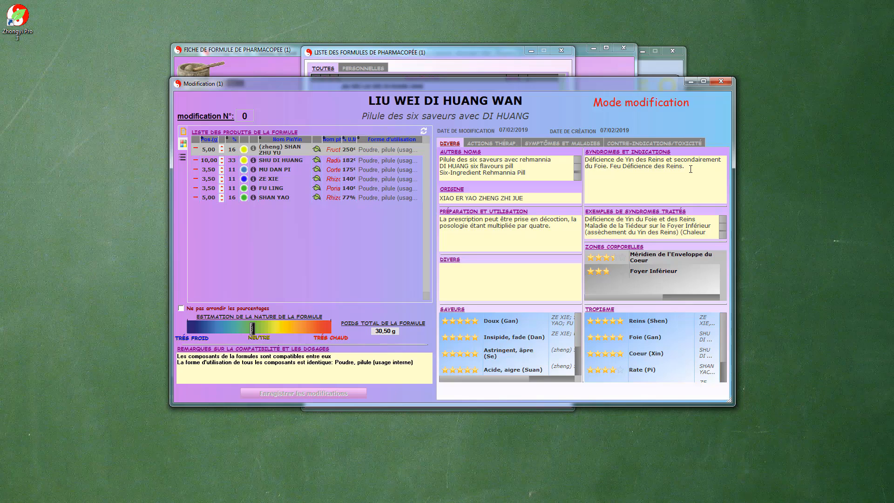
{"action": "key", "text": "ctrl+Tab"}
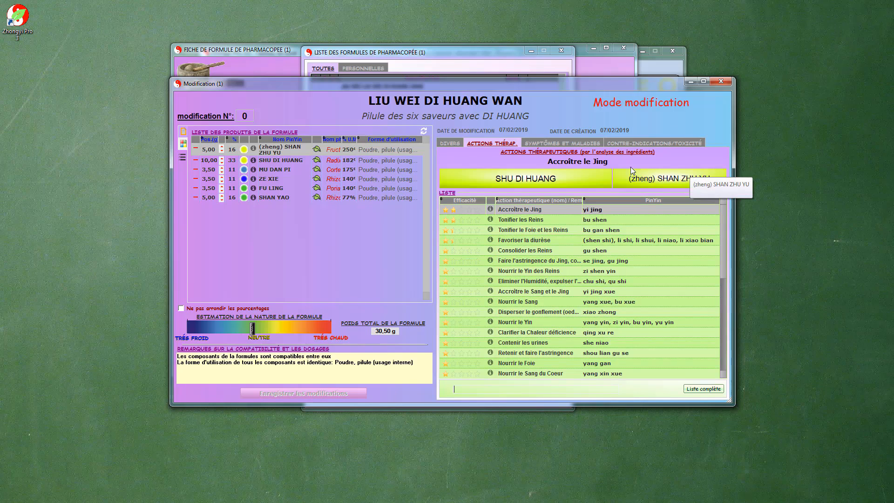
{"action": "left_click", "coordinate": [517, 300]}
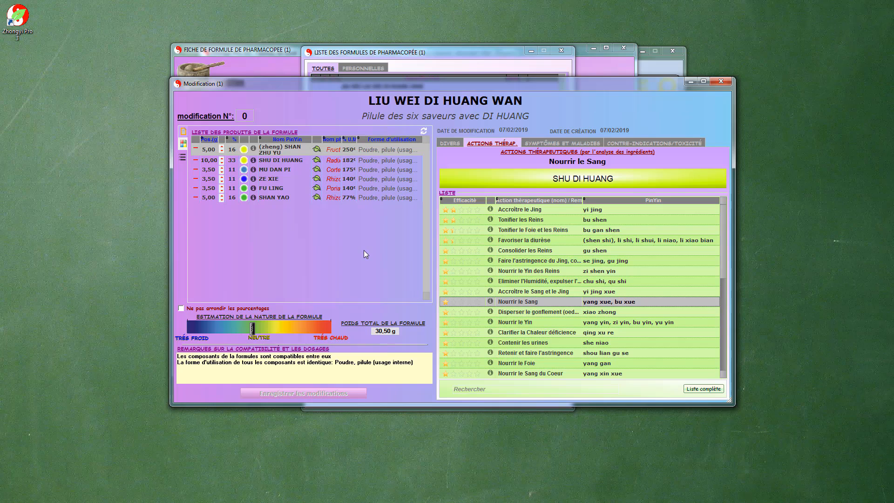
Set SHAN ZHU YU and SHAN YAO to 4 g, SHU DI HUANG to 8 g, the other three to 2.5 g, and refresh the sheet.
{"action": "left_click", "coordinate": [222, 152]}
{"action": "double_click", "coordinate": [222, 162]}
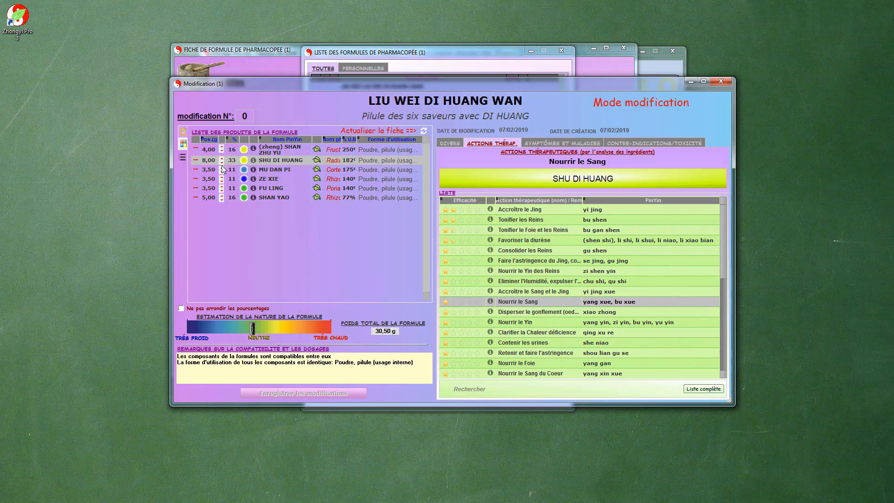
{"action": "left_click", "coordinate": [222, 172]}
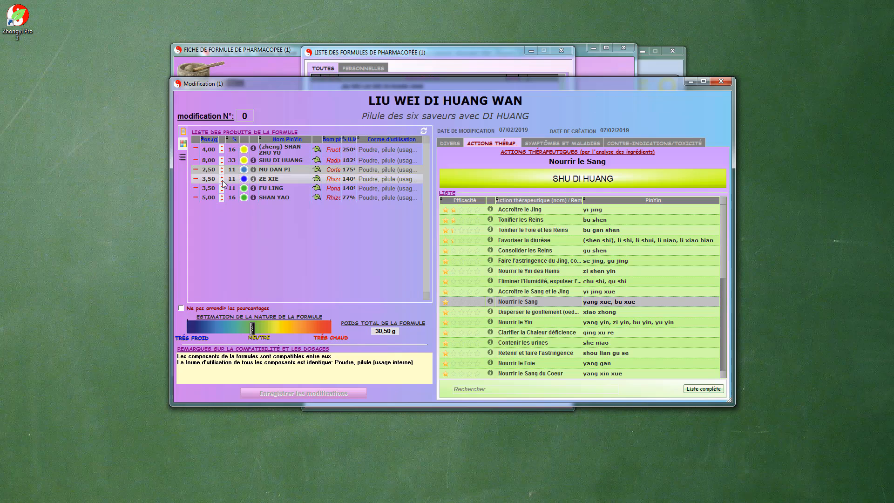
{"action": "left_click", "coordinate": [222, 181]}
{"action": "left_click", "coordinate": [223, 191]}
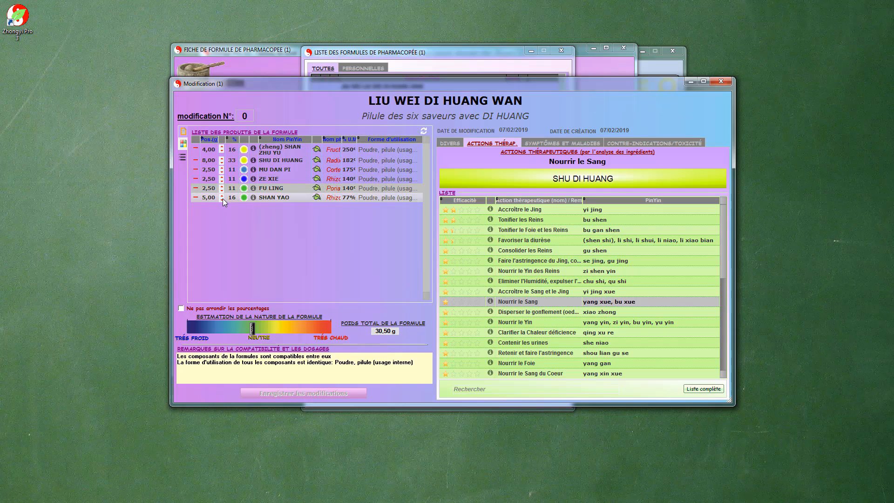
{"action": "left_click", "coordinate": [222, 200]}
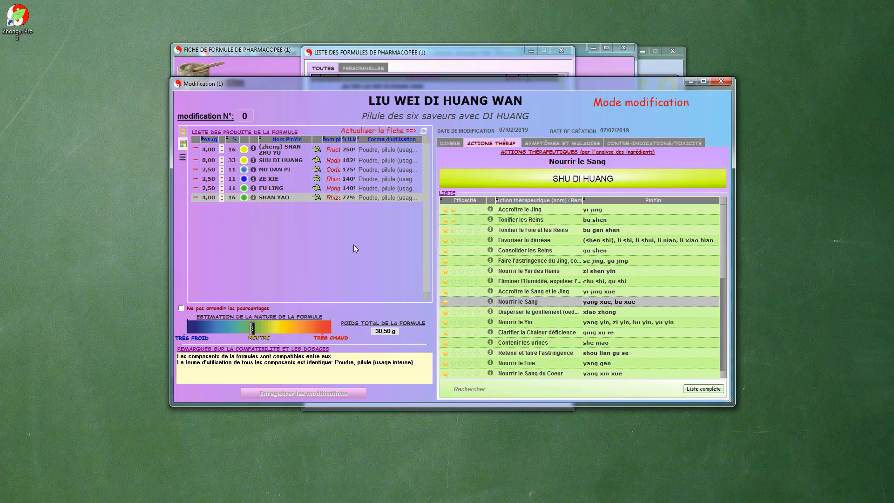
{"action": "left_click", "coordinate": [424, 132]}
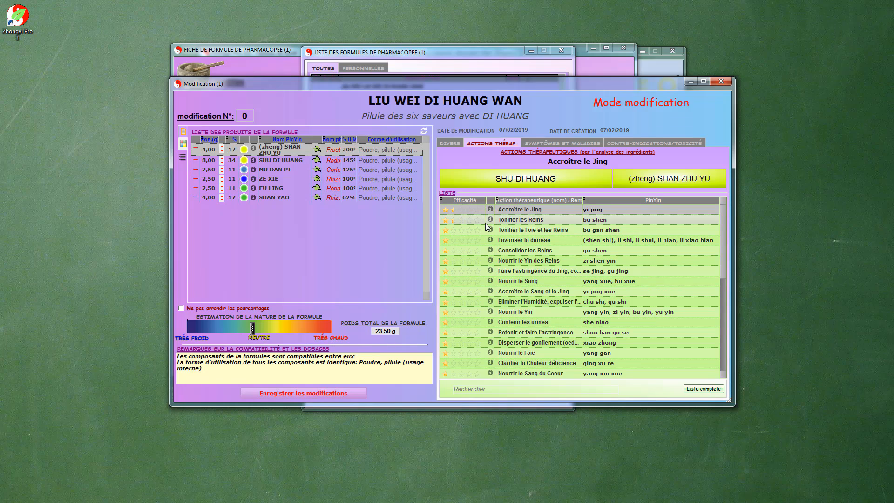
Add zhi HE SHOU WU and DANG GUI to the formula from the pharmacopoeia products of the Nourrir le Sang action sheet.
{"action": "double_click", "coordinate": [529, 281]}
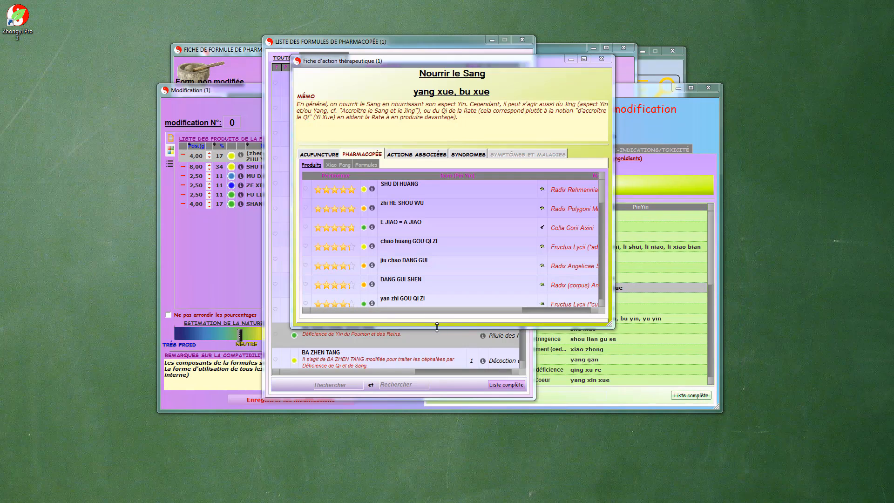
{"action": "left_click_drag", "start_coordinate": [437, 329], "coordinate": [414, 466]}
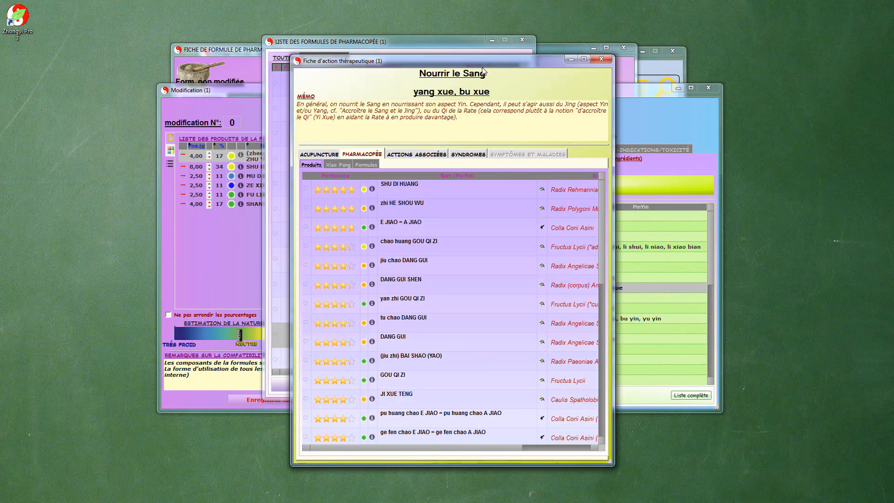
{"action": "left_click_drag", "start_coordinate": [482, 63], "coordinate": [490, 53]}
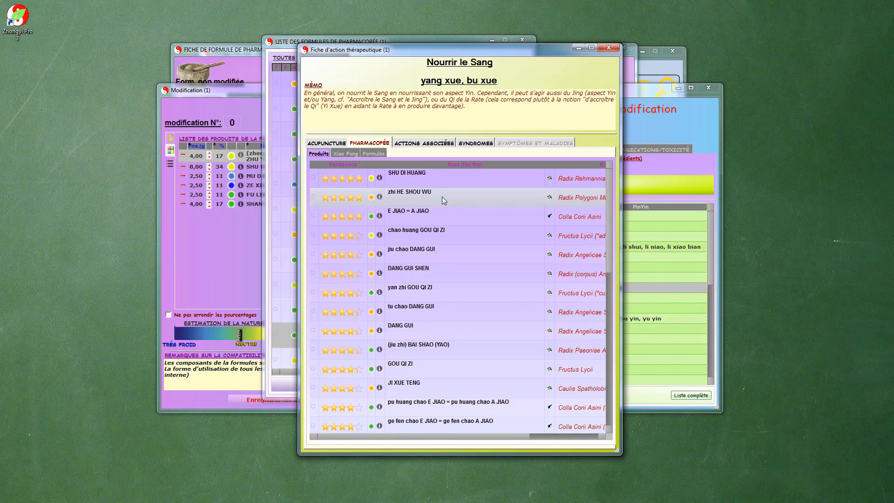
{"action": "left_click_drag", "start_coordinate": [442, 197], "coordinate": [225, 229]}
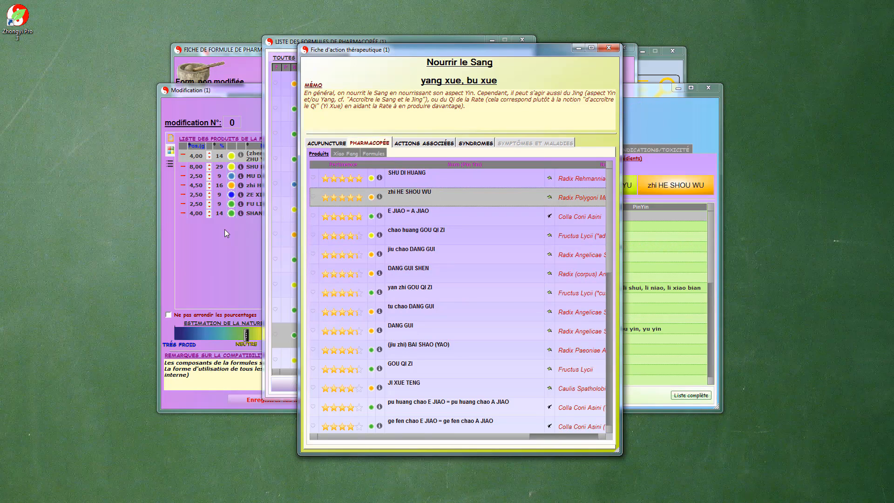
{"action": "left_click_drag", "start_coordinate": [425, 326], "coordinate": [242, 256]}
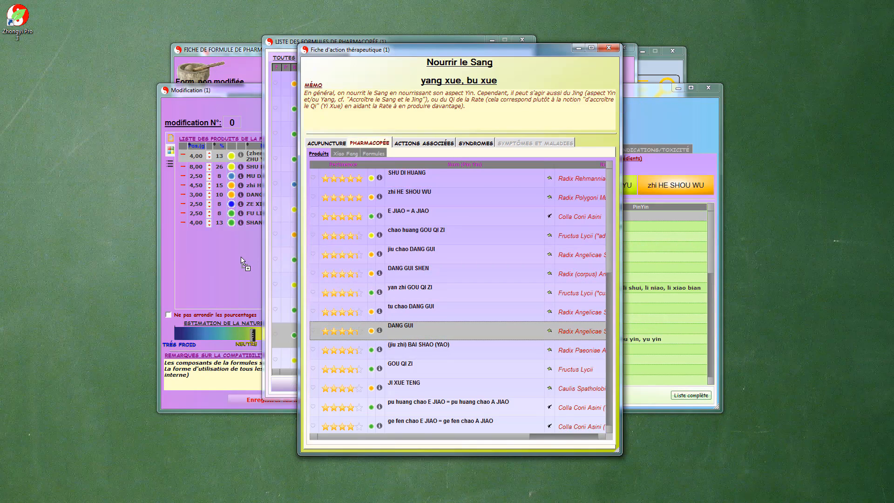
Review the modified formula's ingredients for Nourrir le Sang, and its contraindications and toxicity.
{"action": "left_click", "coordinate": [236, 89]}
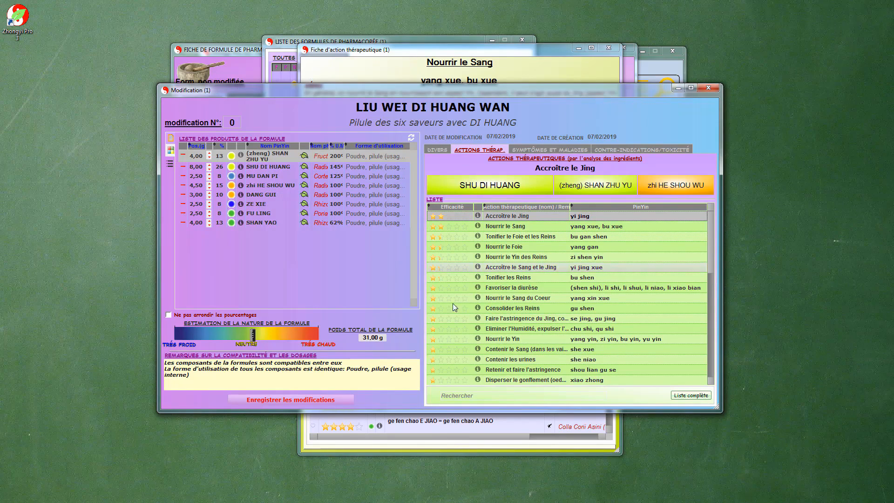
{"action": "left_click", "coordinate": [516, 227]}
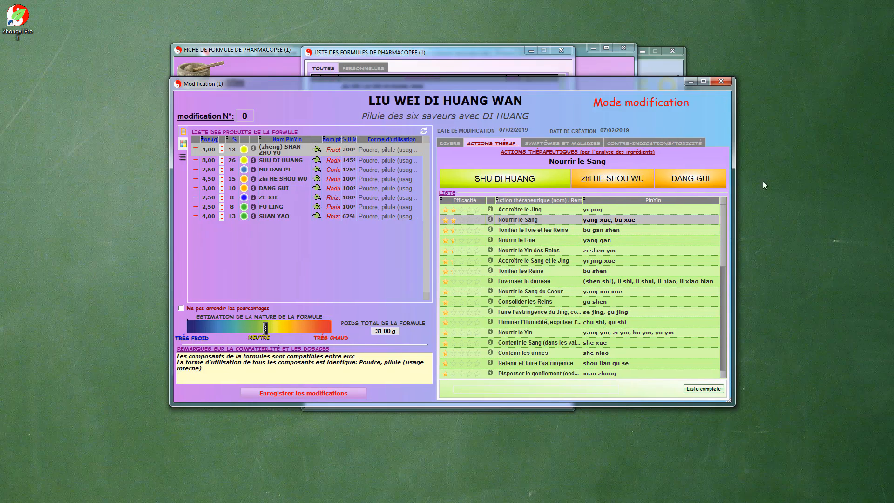
{"action": "left_click", "coordinate": [689, 143]}
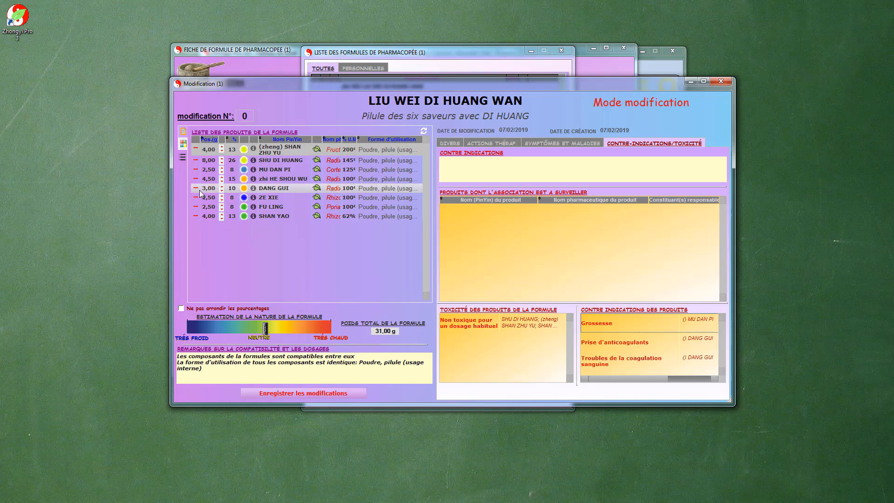
Display the pharmacopoeia formula and product lists beside the formula being modified, and return to the modification sheet.
{"action": "left_click", "coordinate": [181, 158]}
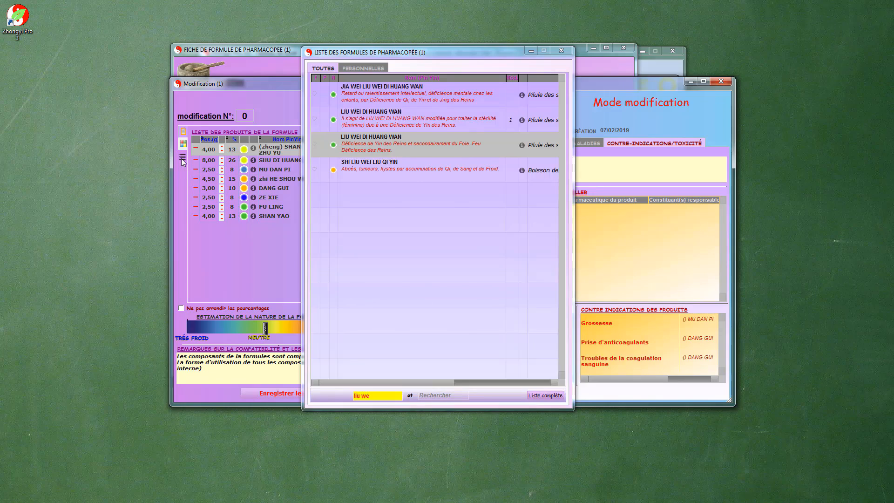
{"action": "left_click_drag", "start_coordinate": [440, 103], "coordinate": [221, 145]}
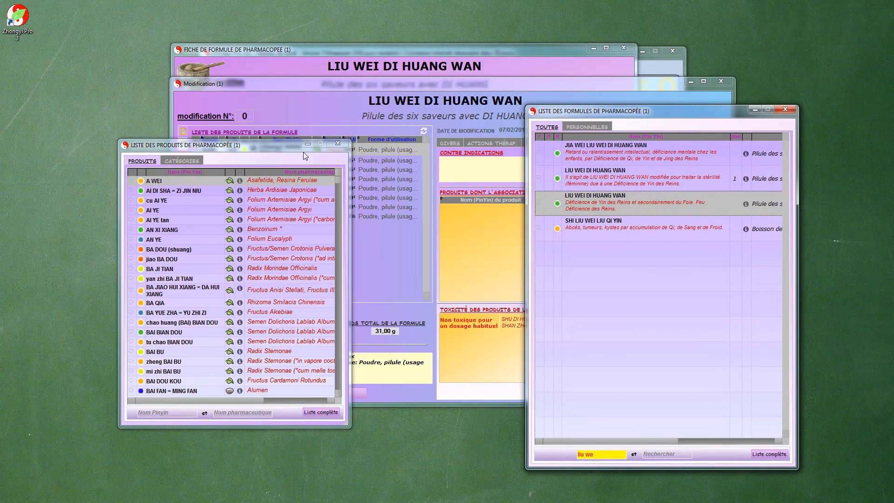
{"action": "left_click_drag", "start_coordinate": [258, 144], "coordinate": [122, 102]}
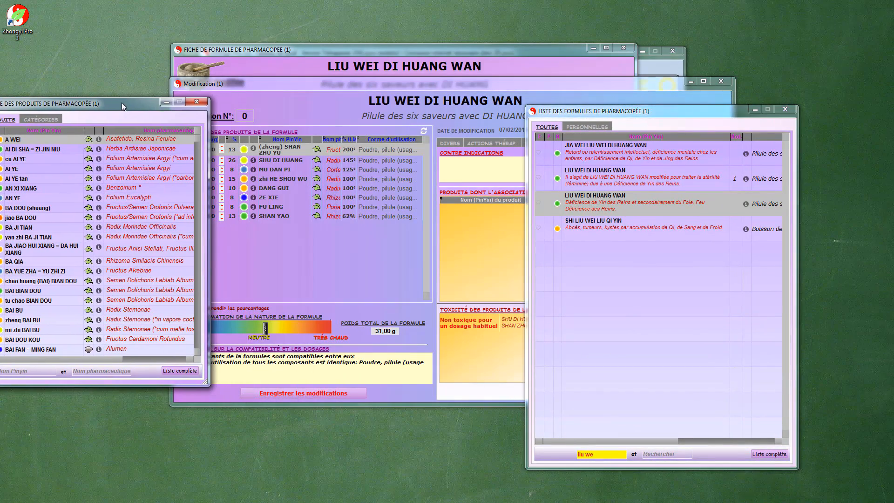
{"action": "left_click", "coordinate": [231, 225]}
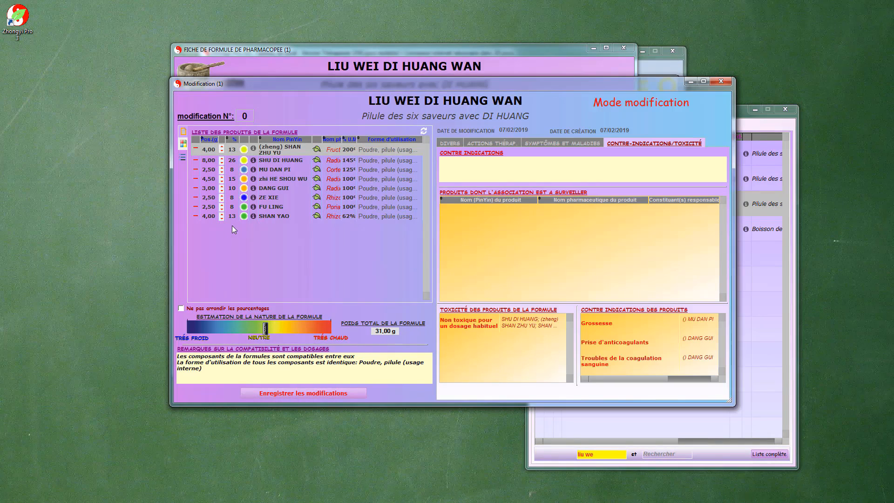
Rename the modified formula LIU WEI DI HUANG WAN - SANG and save the modifications.
{"action": "left_click_drag", "start_coordinate": [399, 81], "coordinate": [387, 88]}
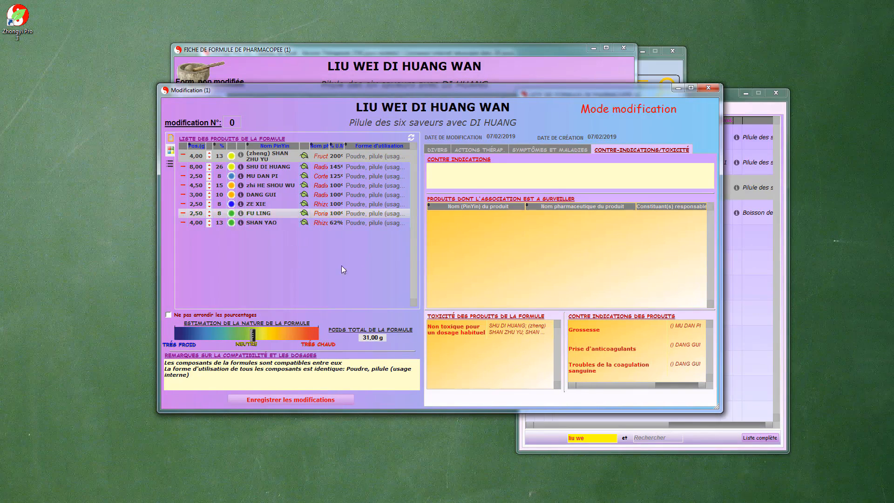
{"action": "left_click", "coordinate": [284, 401]}
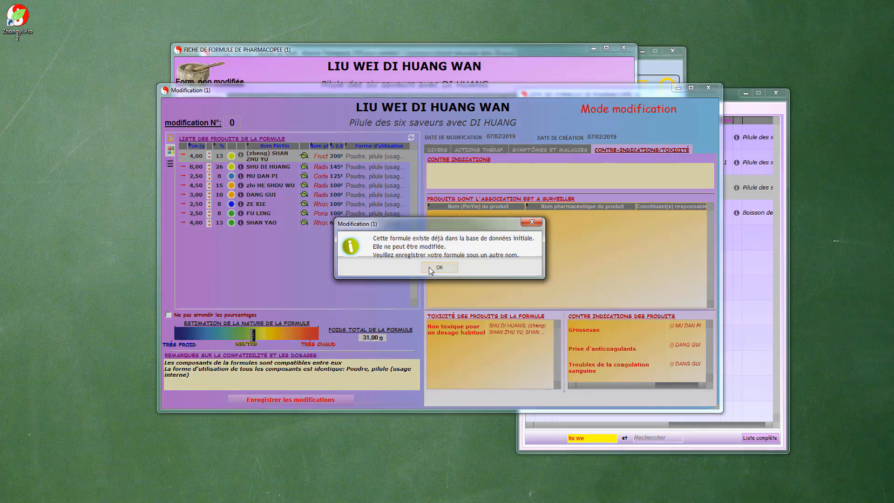
{"action": "left_click", "coordinate": [429, 267]}
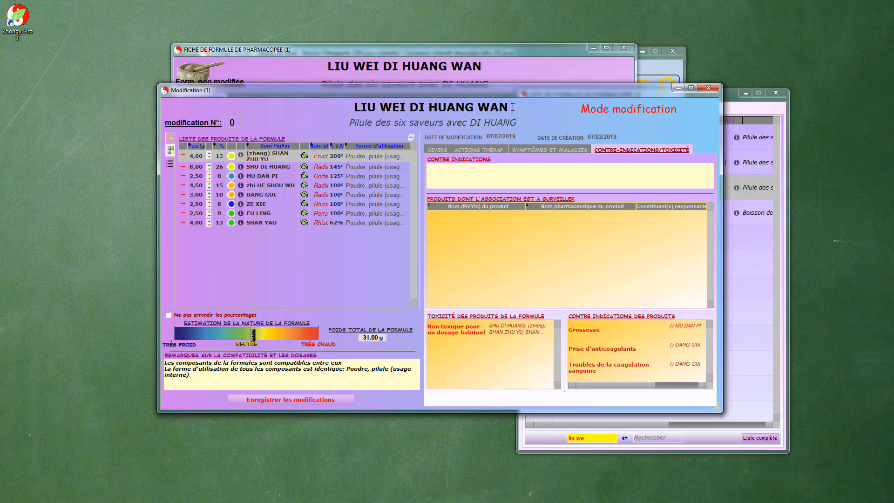
{"action": "type", "text": "- "}
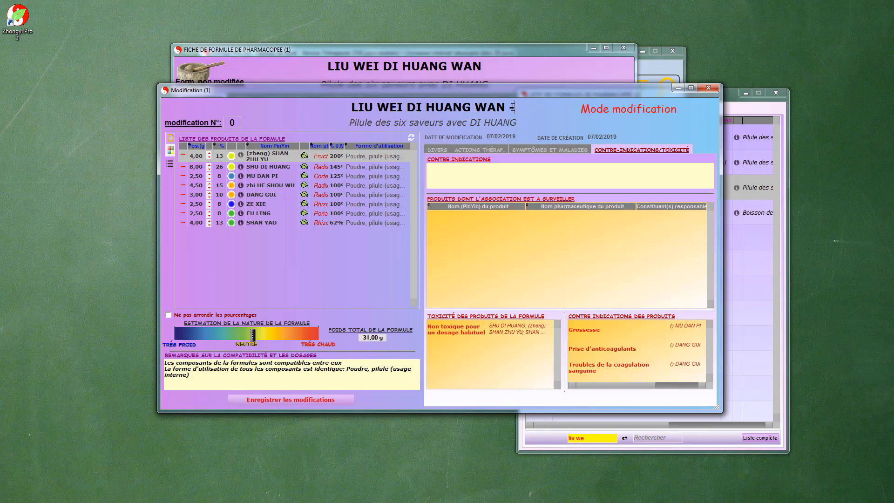
{"action": "type", "text": "SANG"}
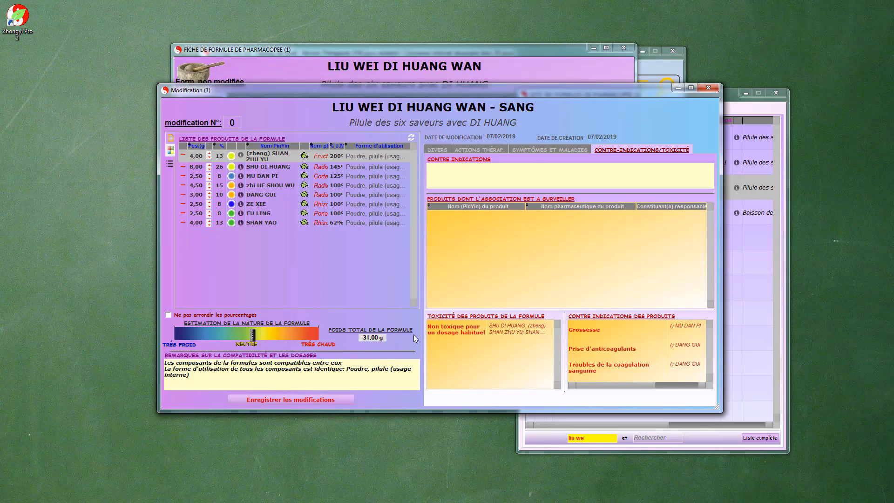
{"action": "left_click", "coordinate": [325, 400]}
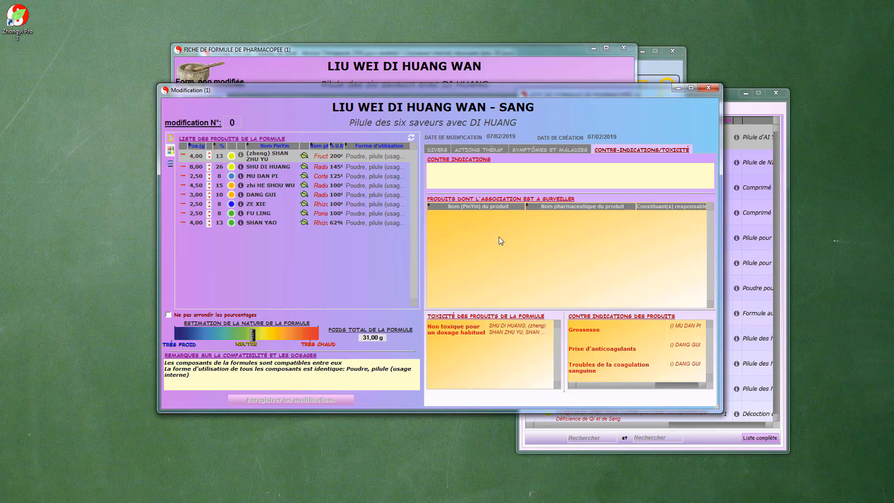
Check the saved formula among the personal formulas in the pharmacopoeia formula list.
{"action": "left_click_drag", "start_coordinate": [729, 93], "coordinate": [497, 55]}
{"action": "left_click", "coordinate": [350, 71]}
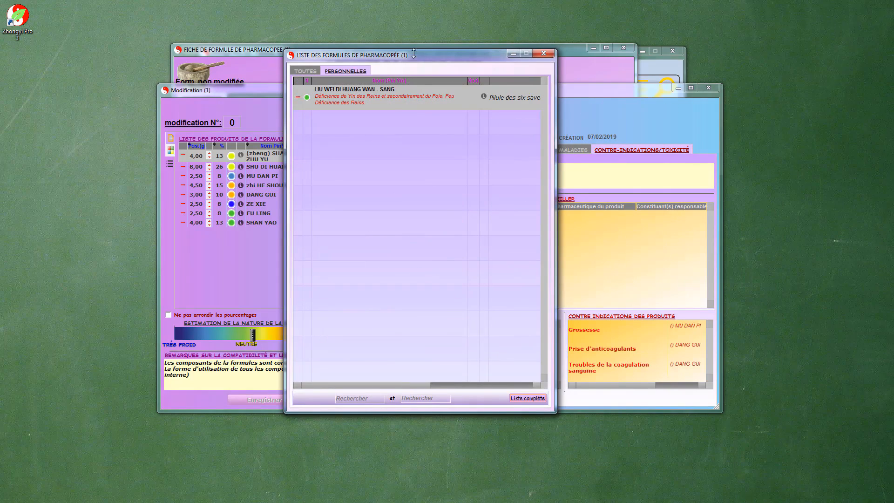
{"action": "left_click_drag", "start_coordinate": [418, 55], "coordinate": [400, 33]}
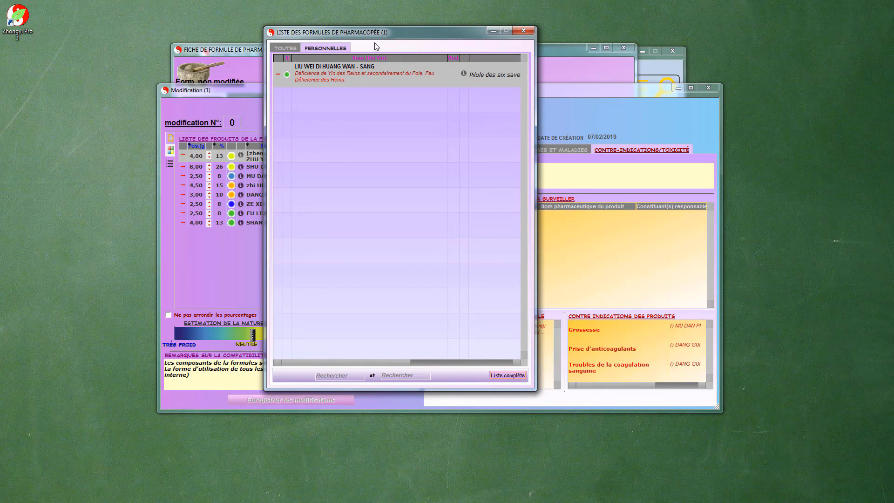
{"action": "left_click_drag", "start_coordinate": [387, 32], "coordinate": [385, 41]}
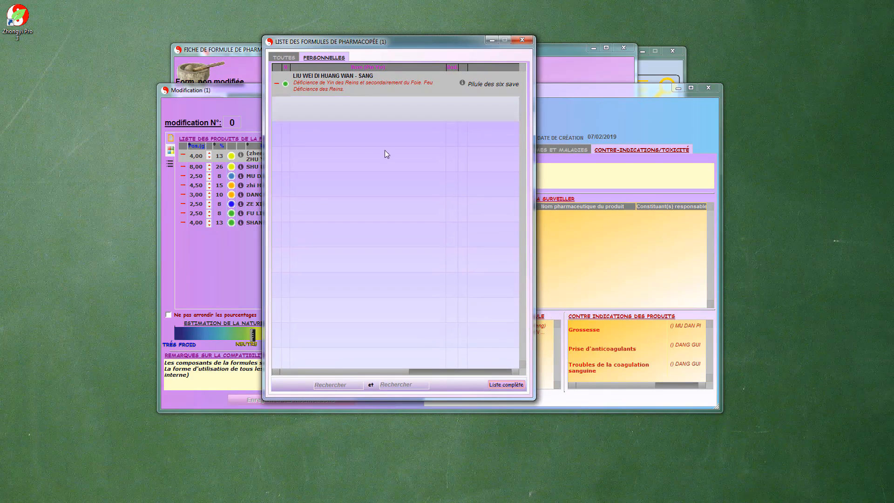